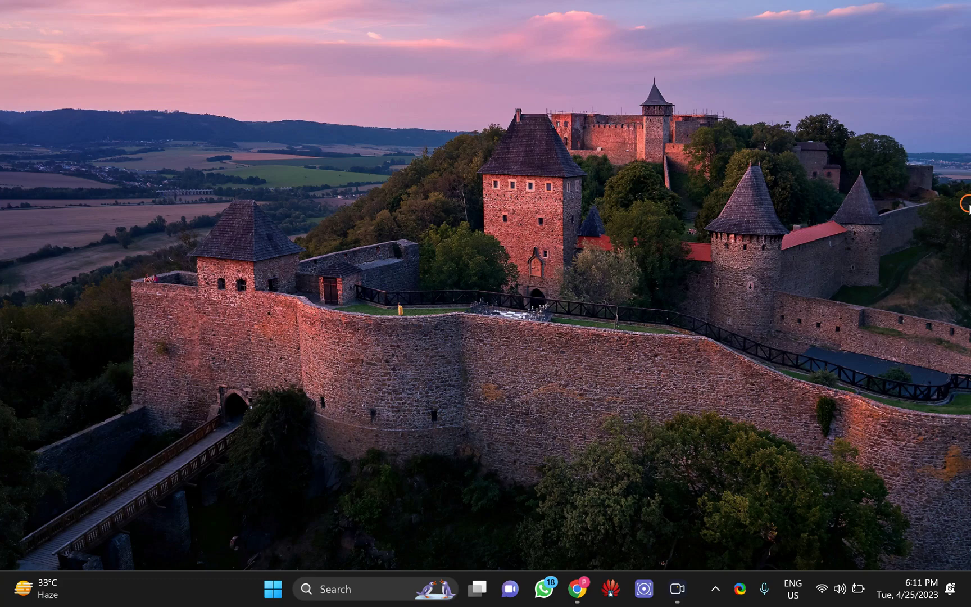
# Step: Run msconfig from the Run box, moved to the screen centre
pyautogui.press('super+r')
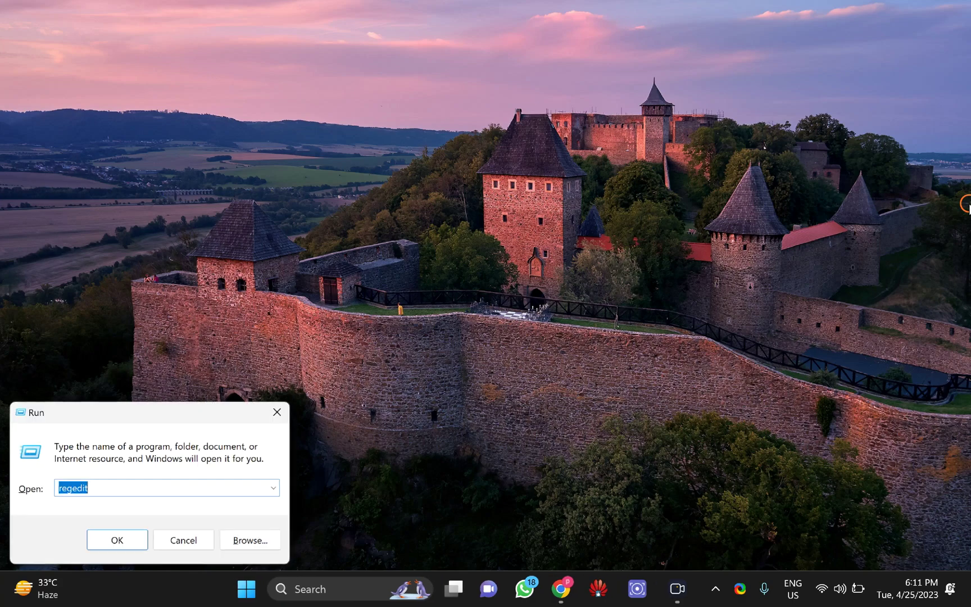
pyautogui.write('msconfig')
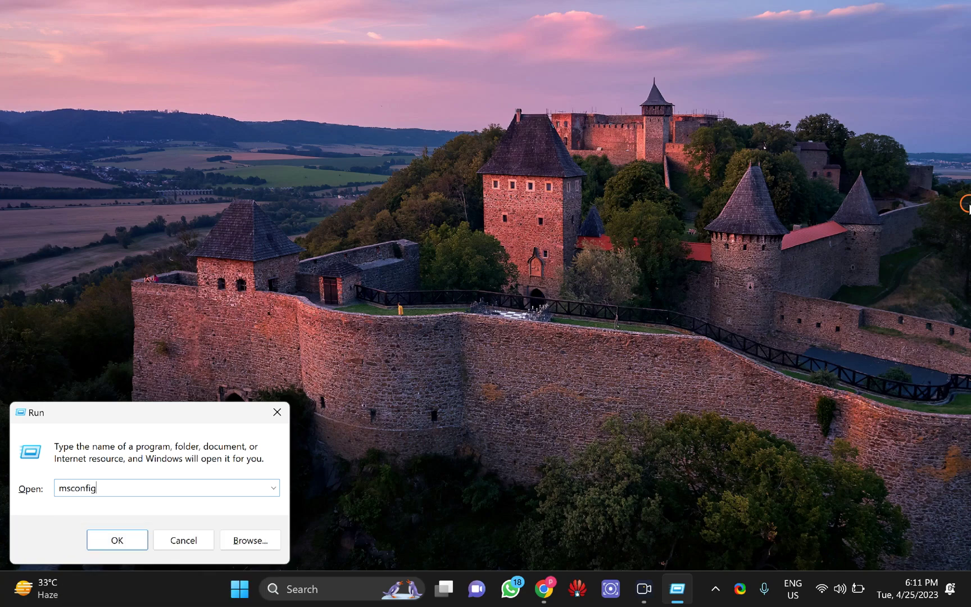
pyautogui.moveTo(235, 412); pyautogui.dragTo(523, 232)
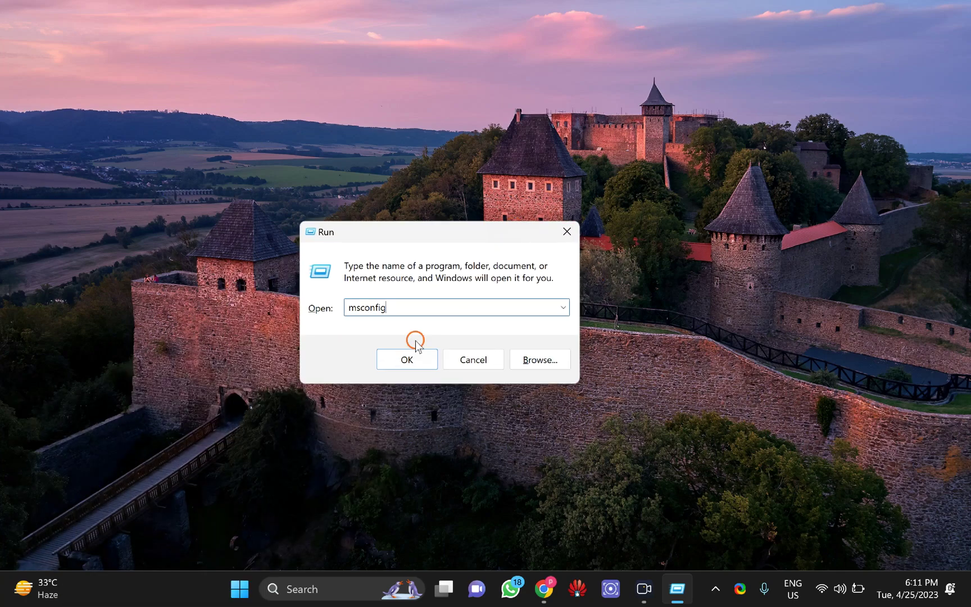
pyautogui.click(415, 347)
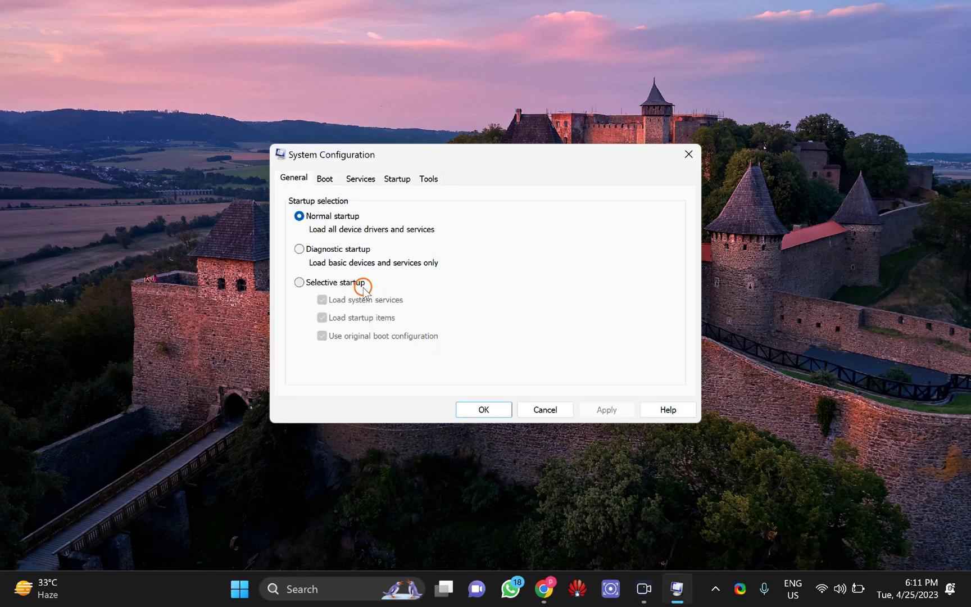
# Step: View the Boot tab, checking the Windows 10 and My Windows 11 boot entries
pyautogui.click(323, 179)
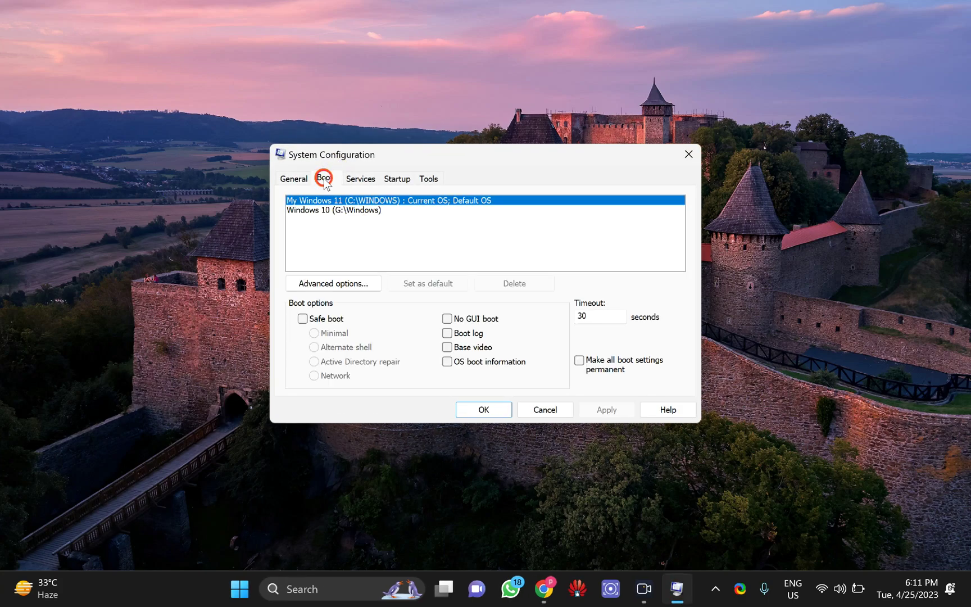
pyautogui.click(315, 210)
pyautogui.click(317, 210)
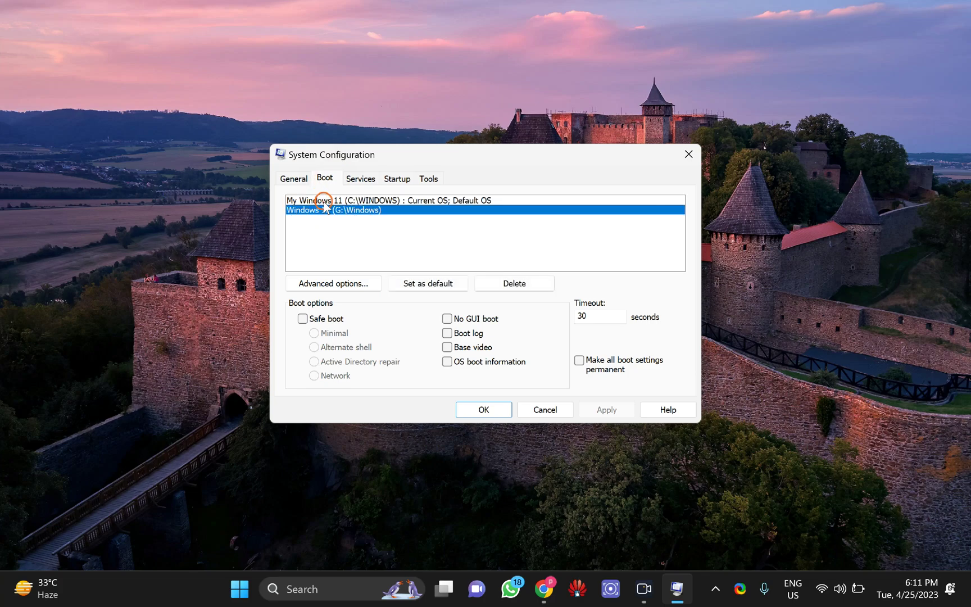
pyautogui.click(317, 201)
# Step: Change the boot timeout from 30 to 31 seconds, apply it, and confirm with OK
pyautogui.moveTo(611, 316); pyautogui.dragTo(565, 316)
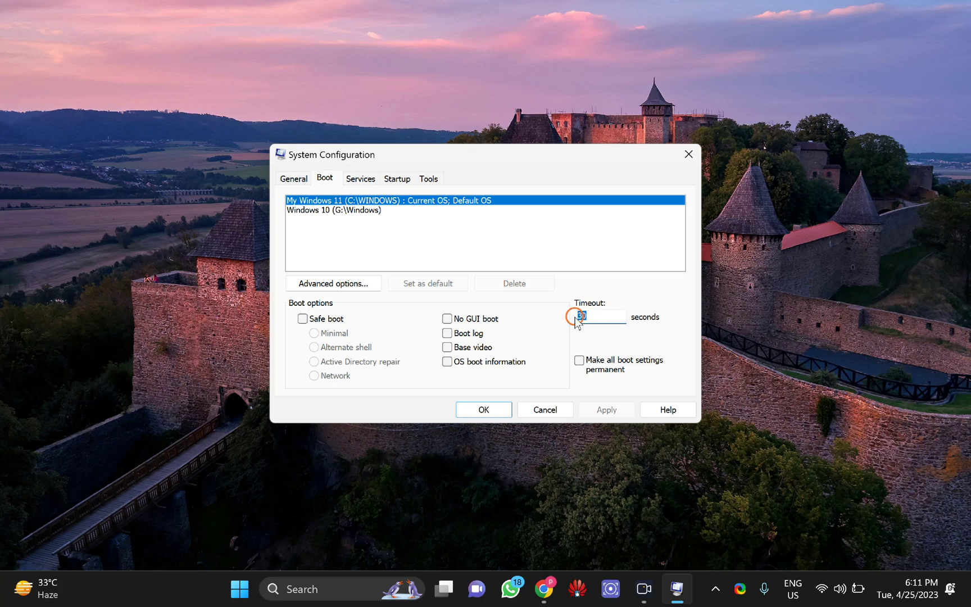
pyautogui.write('31')
pyautogui.click(591, 411)
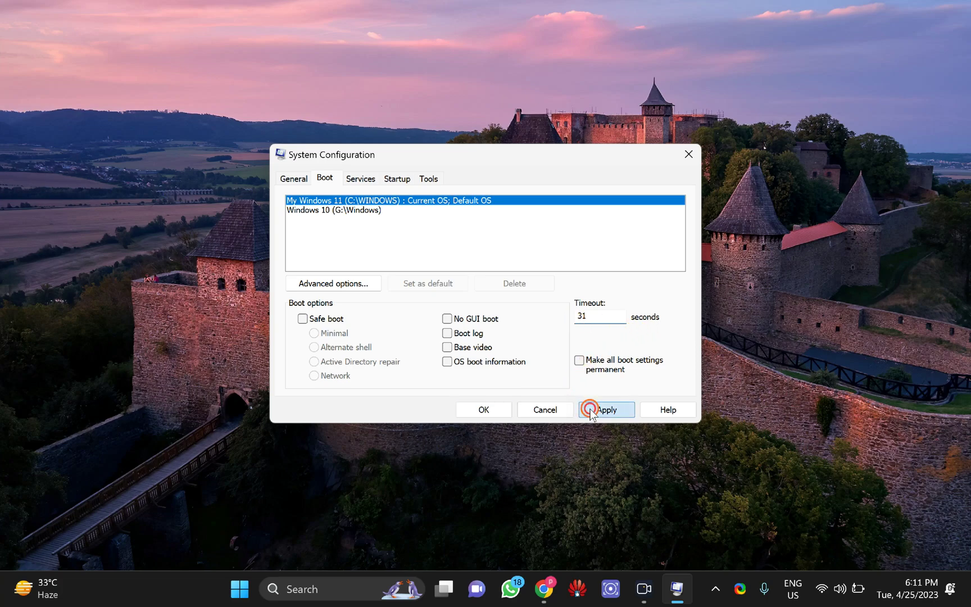
pyautogui.click(484, 410)
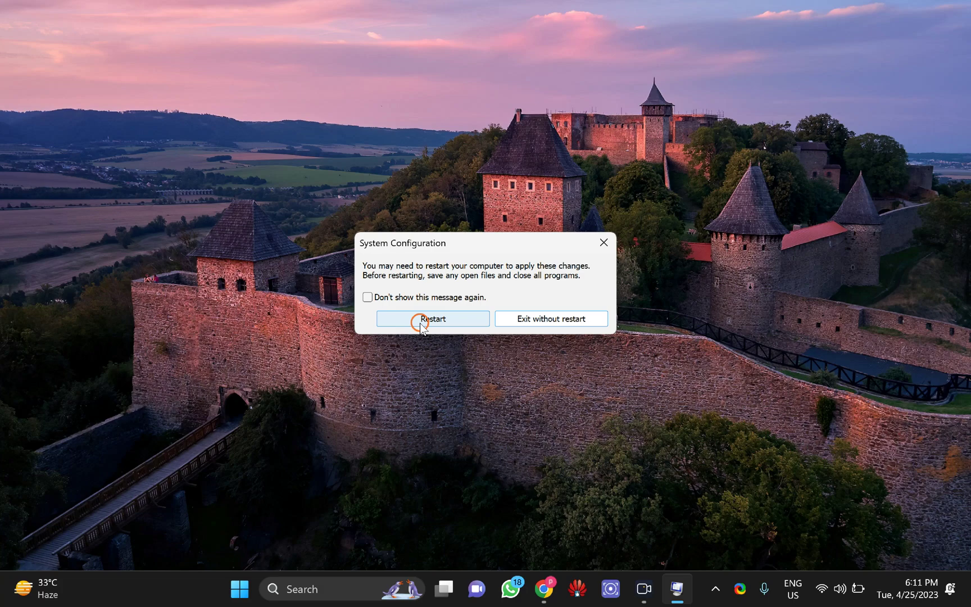
# Step: Choose Exit without restart in the restart prompt
pyautogui.click(531, 318)
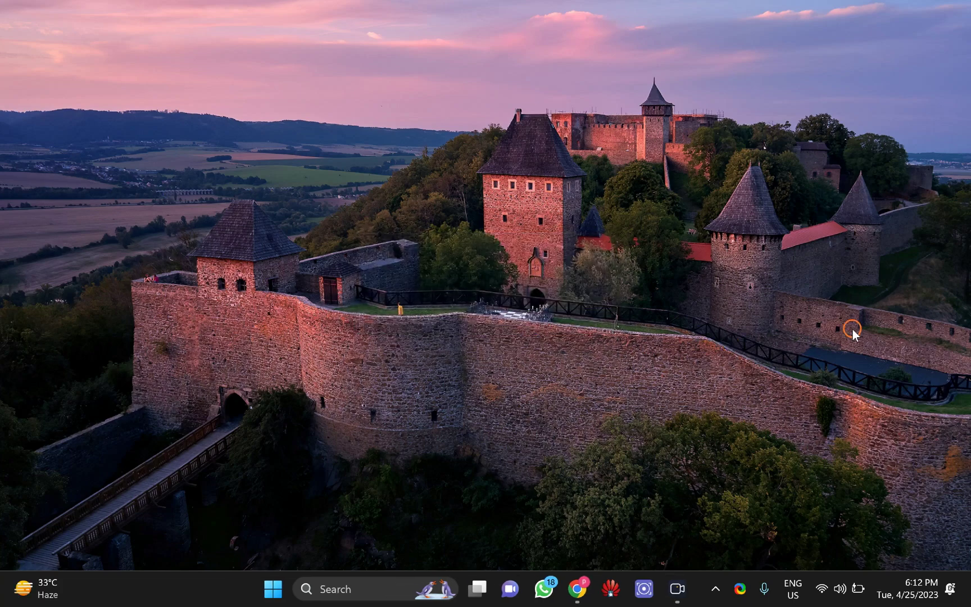